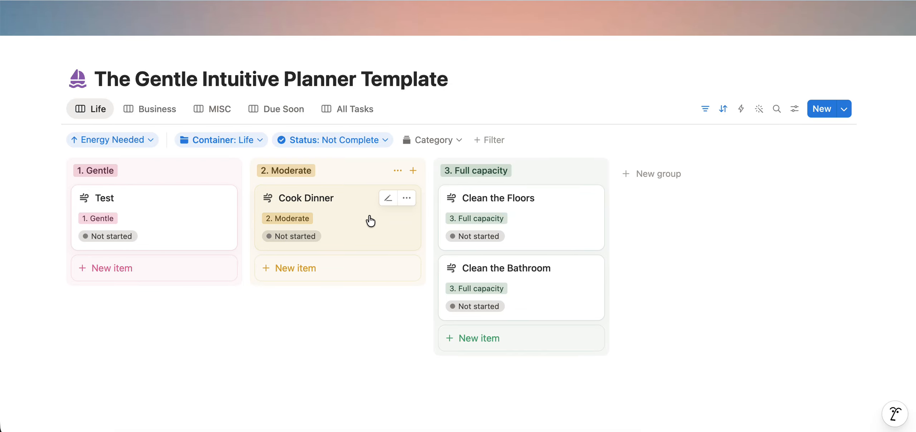
View the available actions for the Cook Dinner card and for the 2. Moderate group without applying any.
click(406, 198)
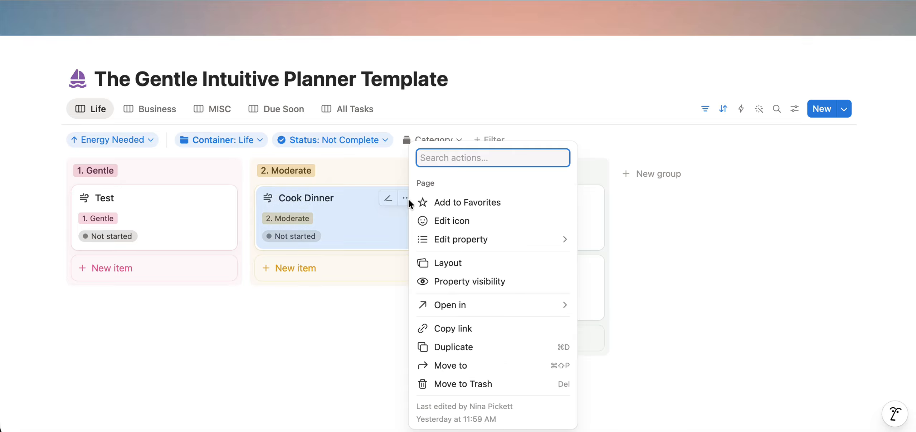
click(340, 220)
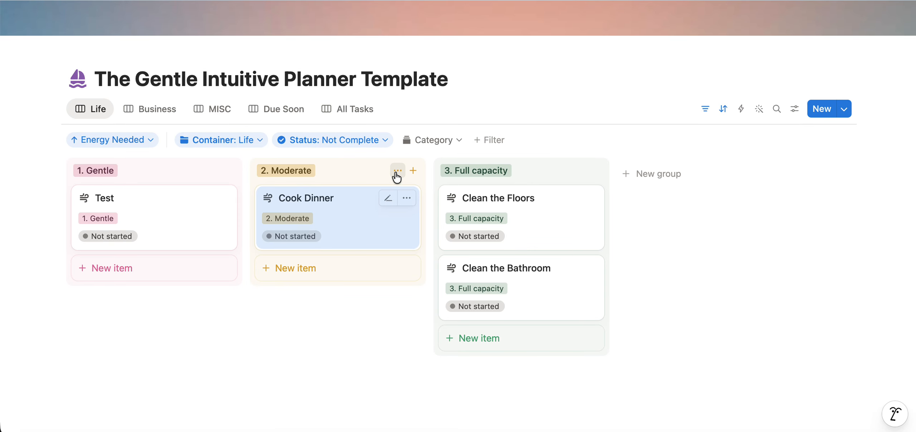
click(398, 171)
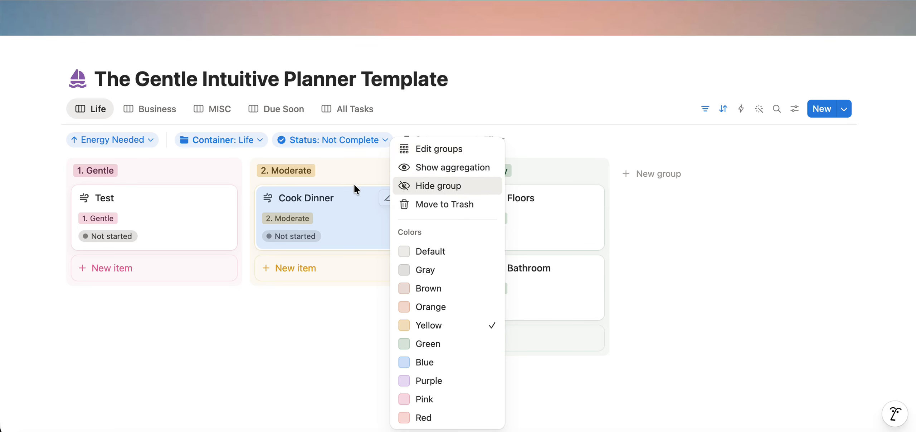
click(351, 223)
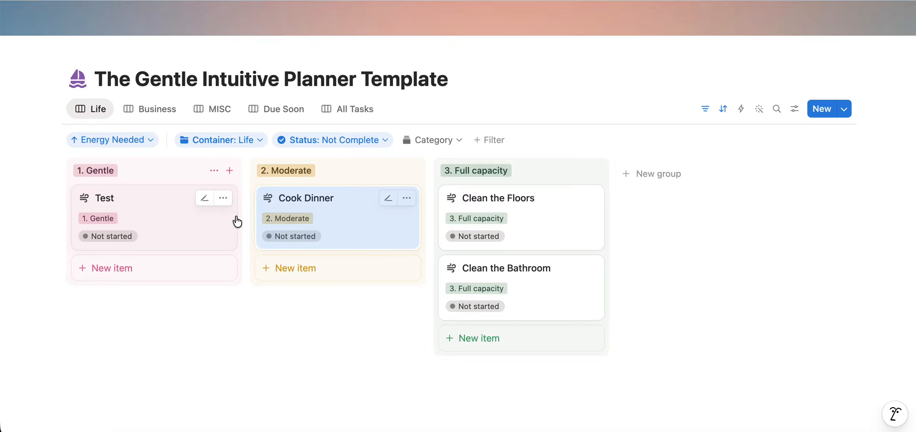
Open the Test card for inline editing and look at its Due Date field without setting a date.
click(199, 199)
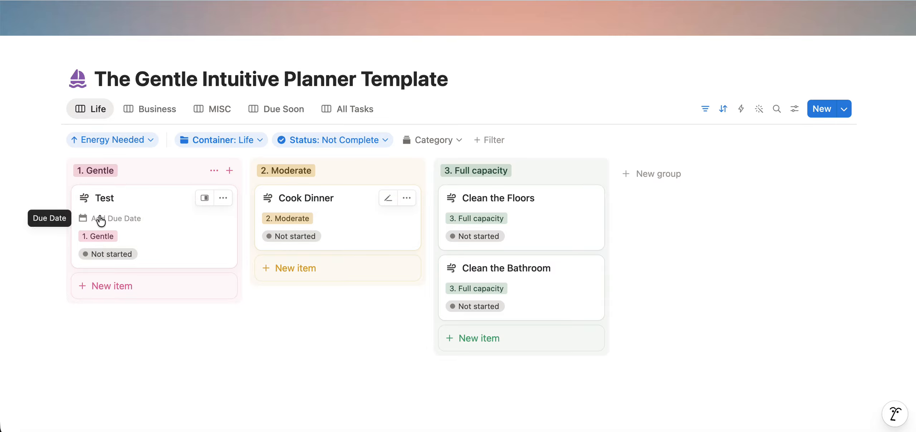
click(101, 219)
click(321, 315)
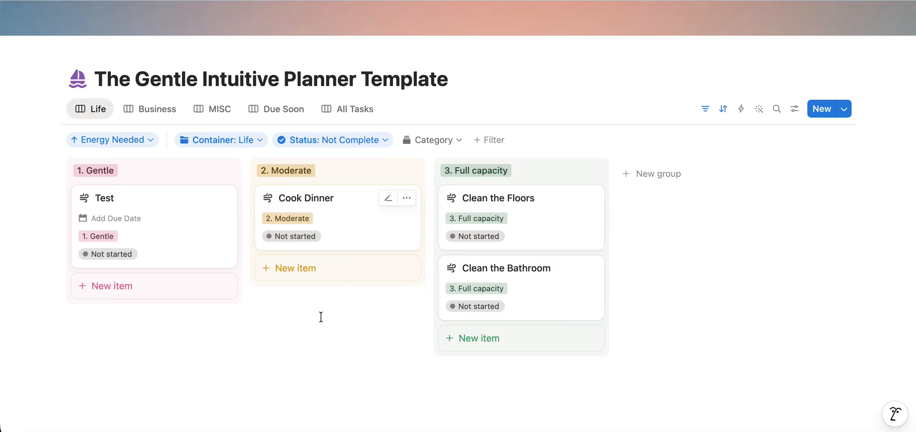
Open the Test task's page beside the board to view its properties and content area, and close it.
click(105, 198)
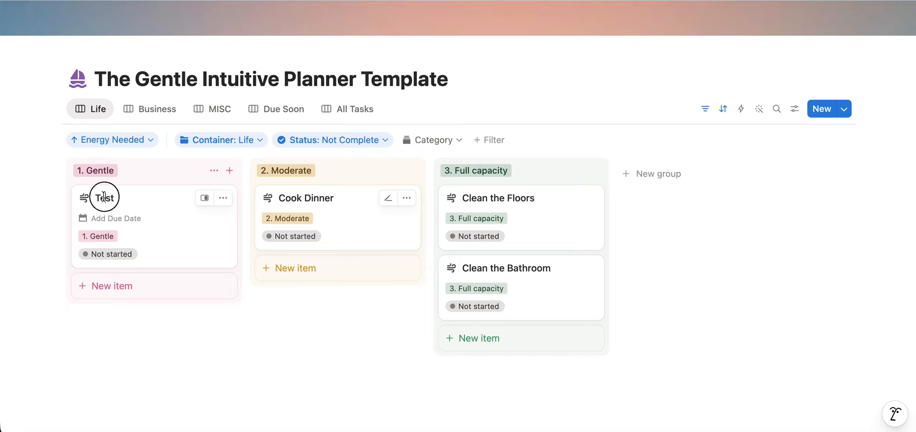
click(204, 199)
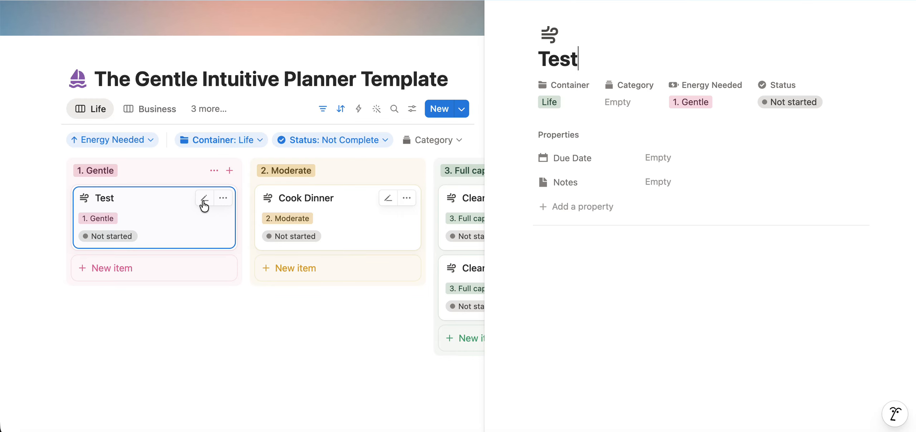
click(598, 249)
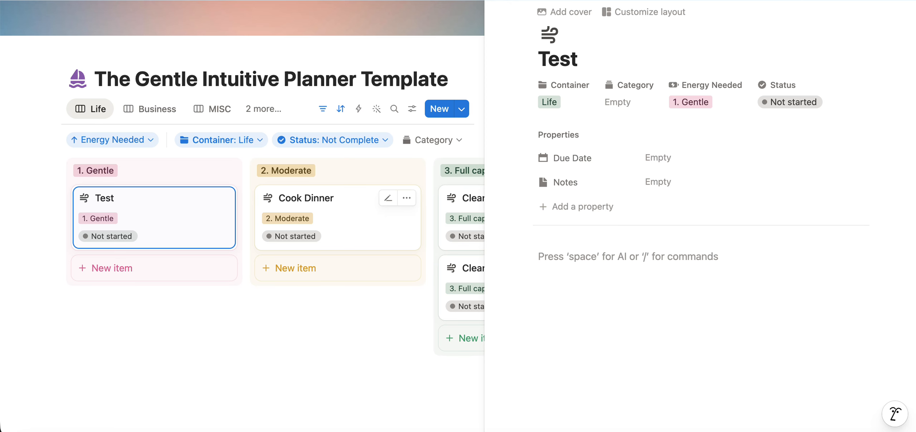
key(Escape)
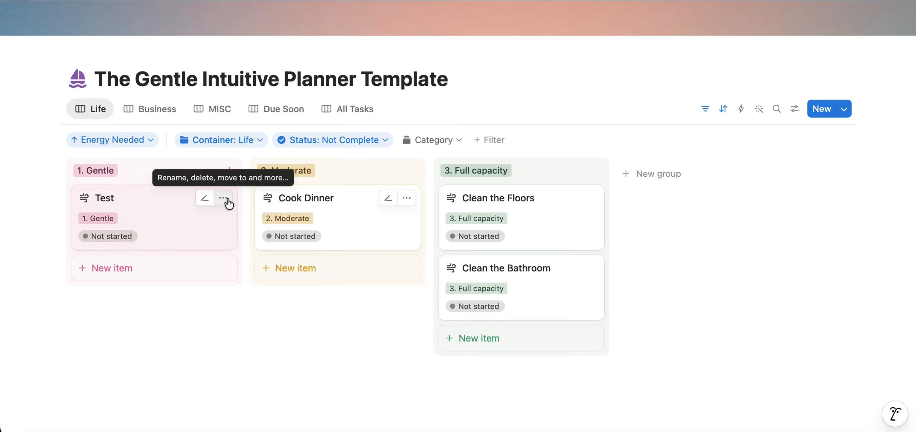
Move the Test task from the 1. Gentle group to Trash.
click(227, 198)
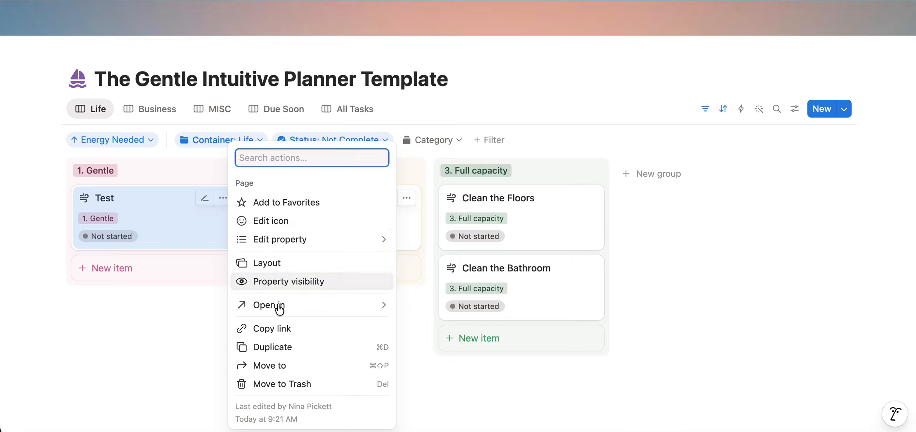
click(283, 386)
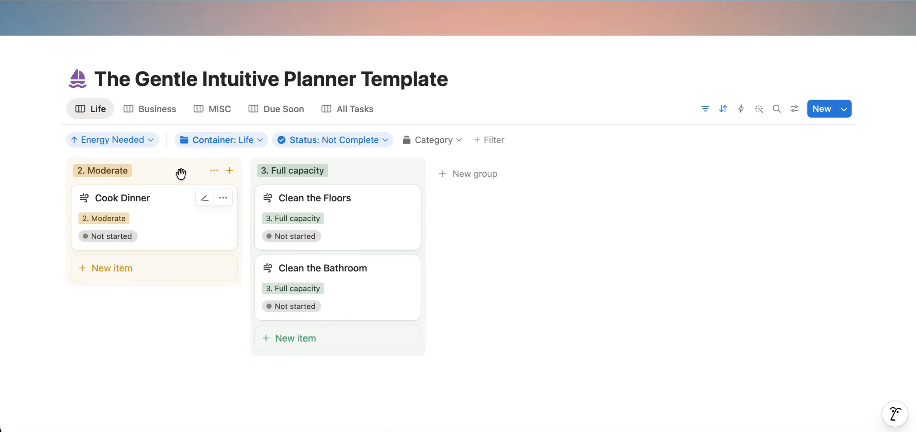
click(211, 172)
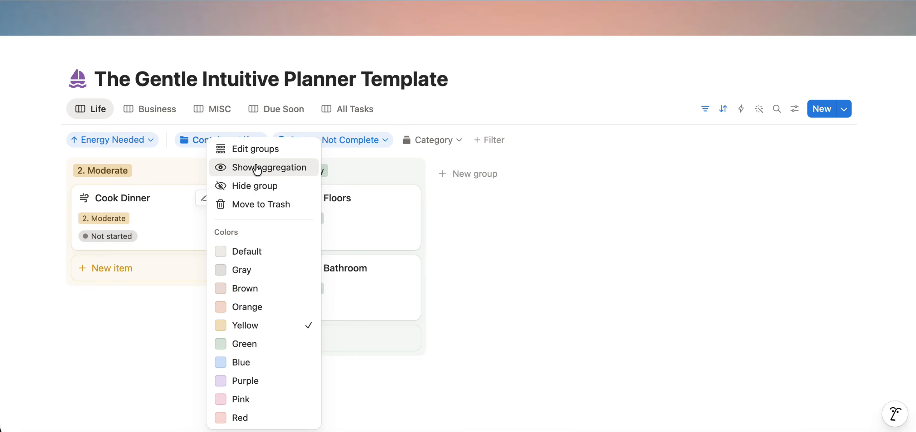
click(252, 205)
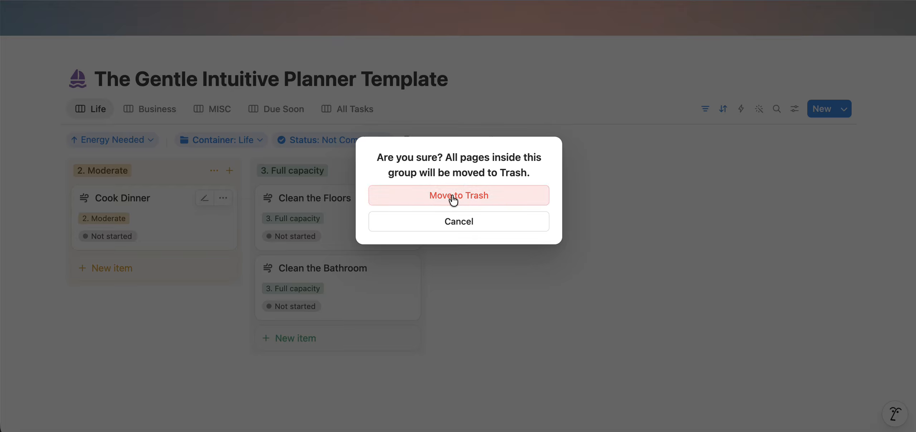
click(461, 223)
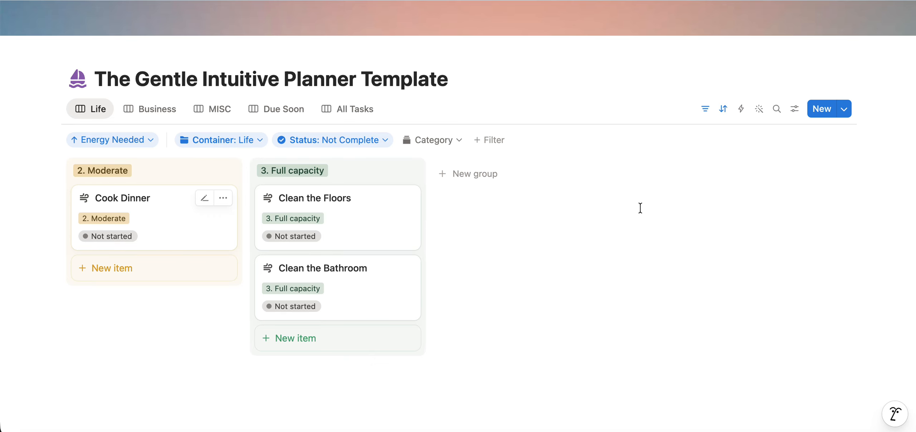
Add a new option named "4. Pedal to the metal" to the Energy Needed property in the database settings.
click(794, 110)
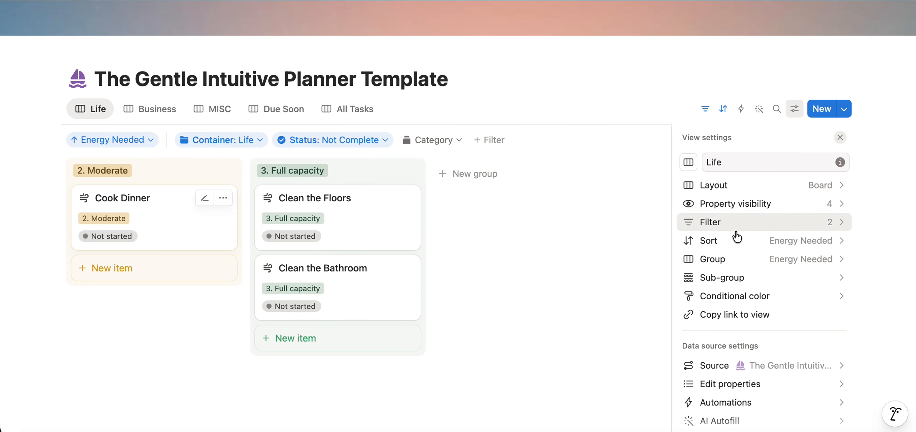
scroll(701, 247, down, 3)
click(735, 310)
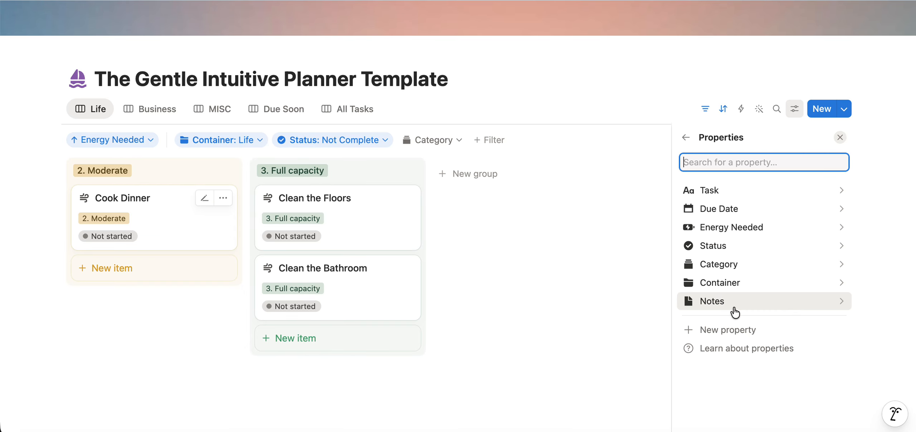
click(724, 229)
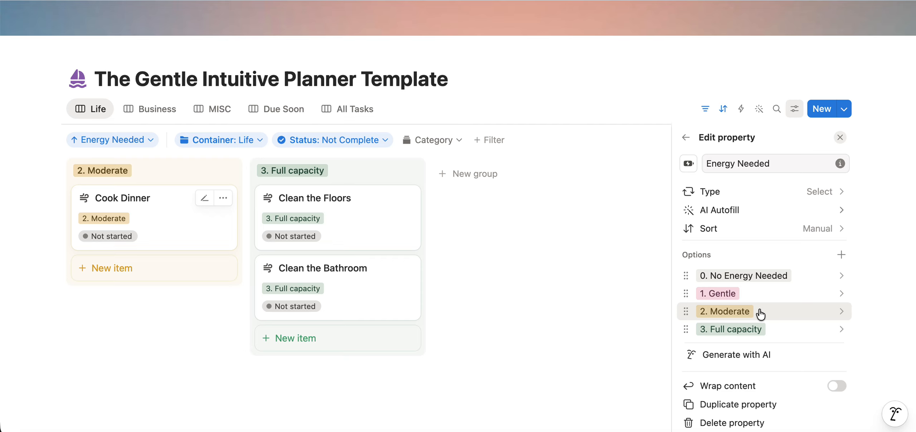
click(842, 255)
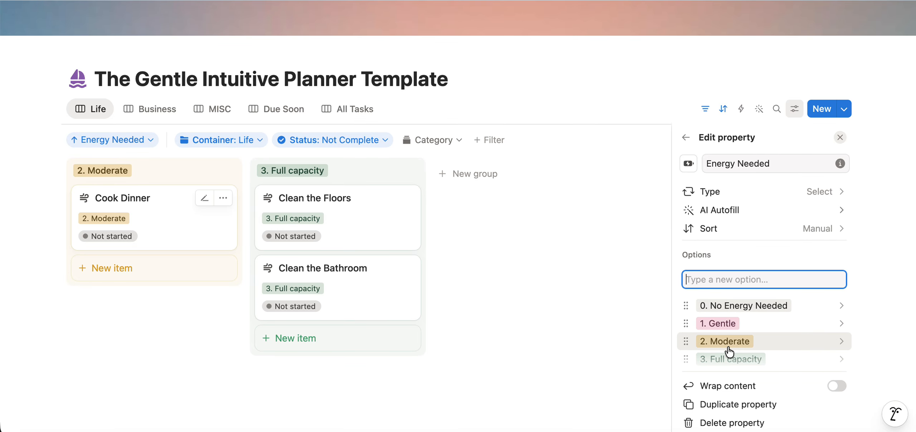
scroll(726, 344, down, 2)
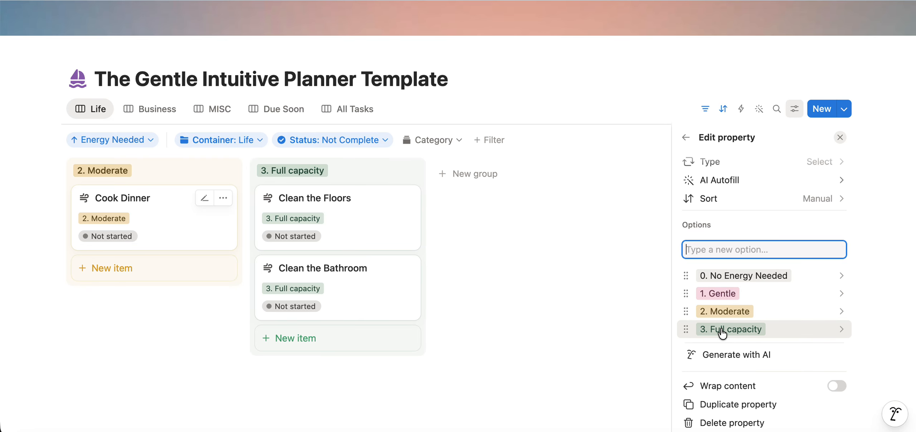
scroll(698, 327, up, 1)
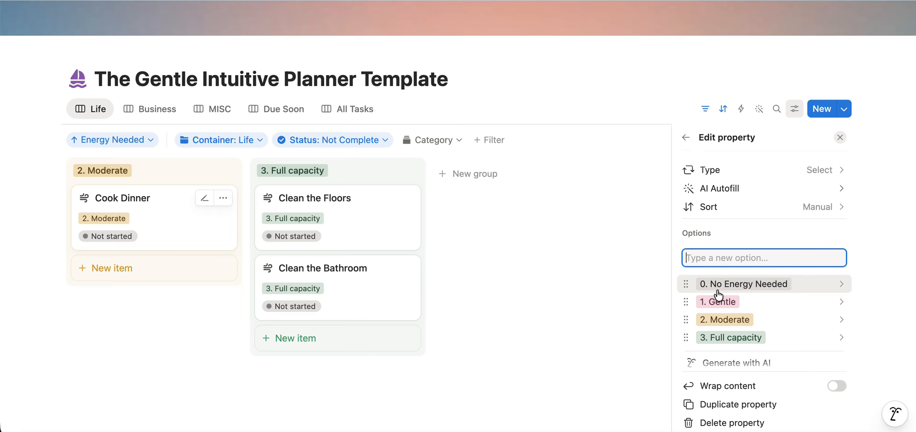
text(4. Pedal to th)
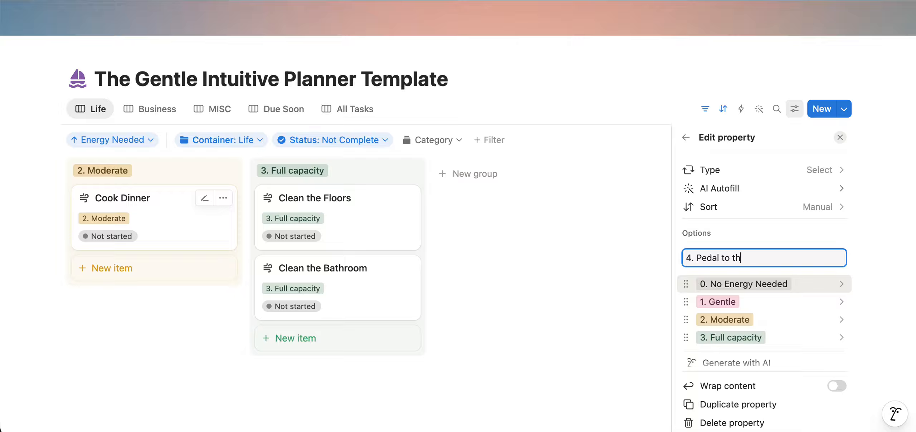
text(e metal)
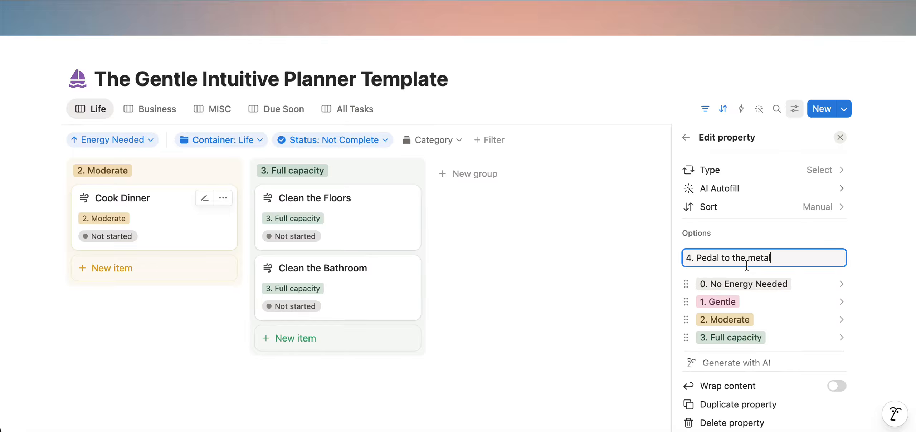
key(Return)
scroll(743, 321, down, 2)
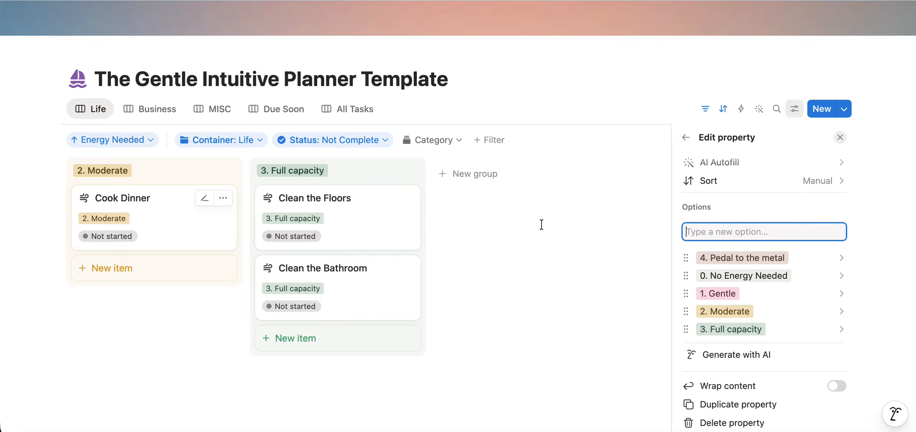
Delete the "4. Pedal to the metal" option from the Energy Needed property and close the view settings.
click(816, 260)
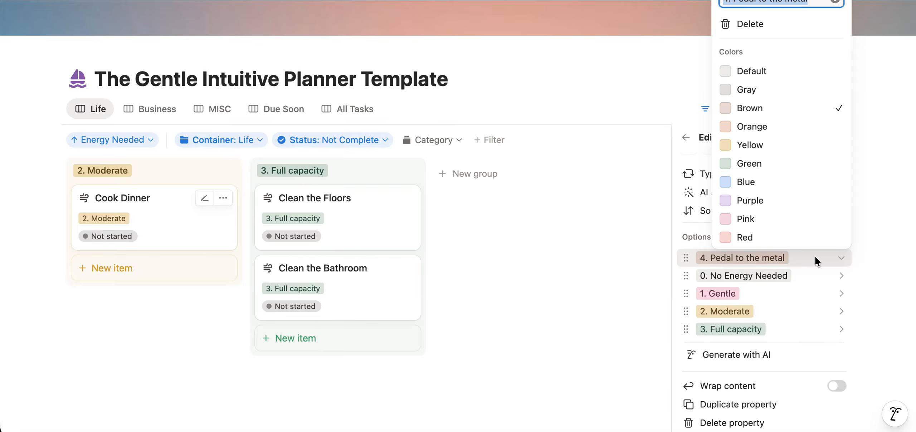
click(751, 24)
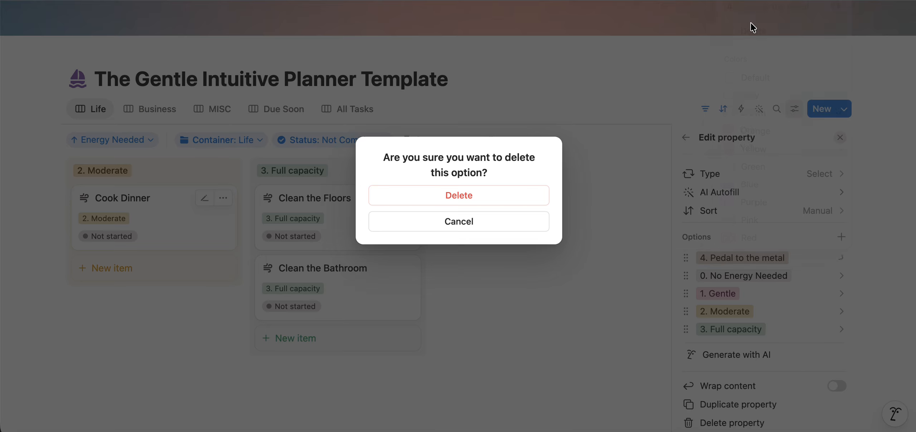
click(433, 200)
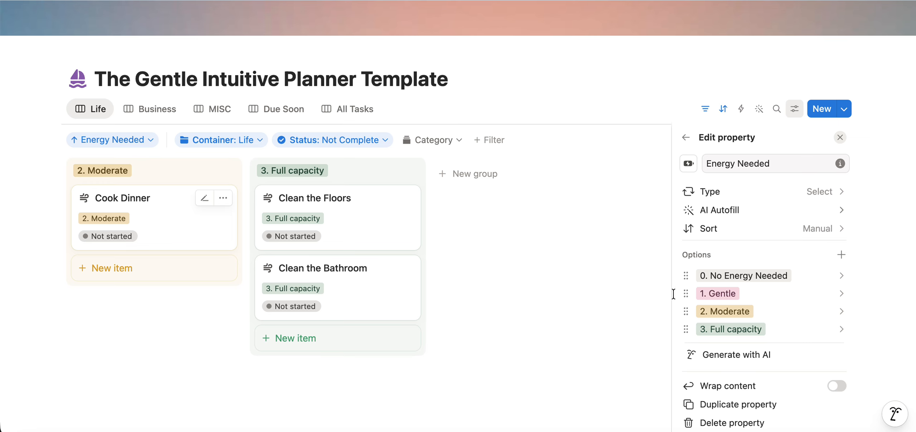
click(795, 112)
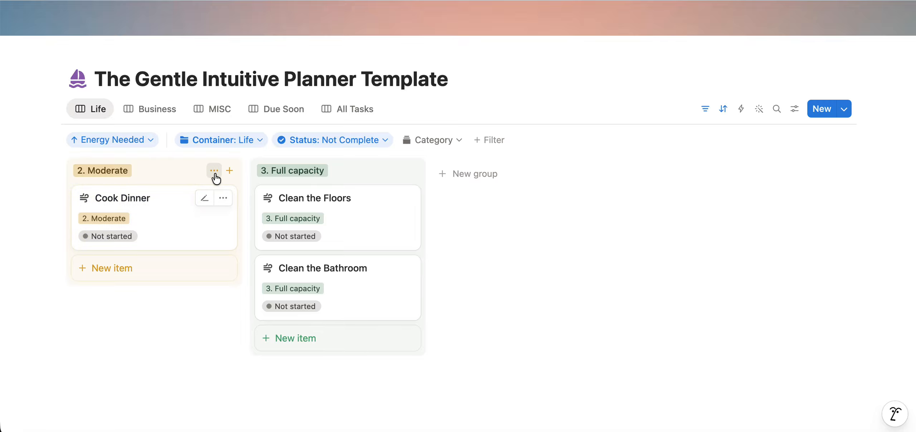
click(224, 199)
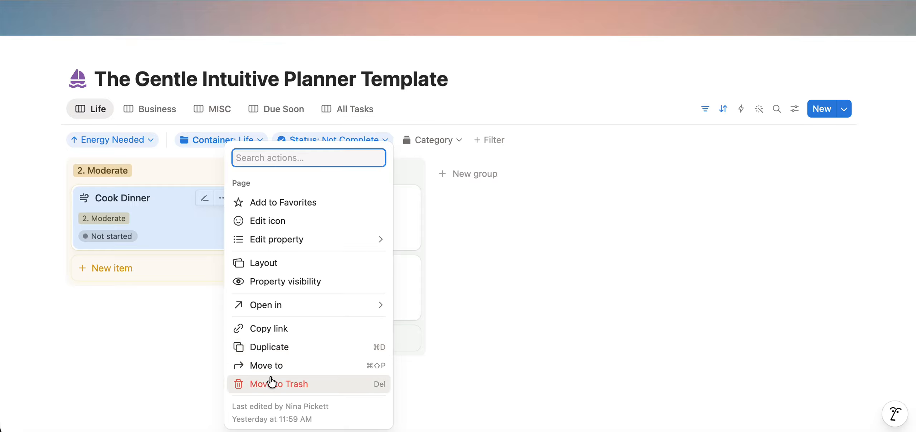
click(186, 343)
click(214, 171)
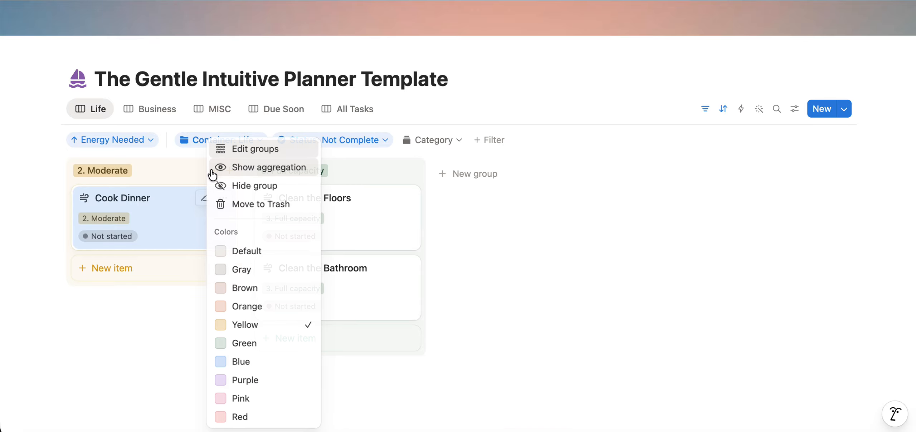
click(269, 213)
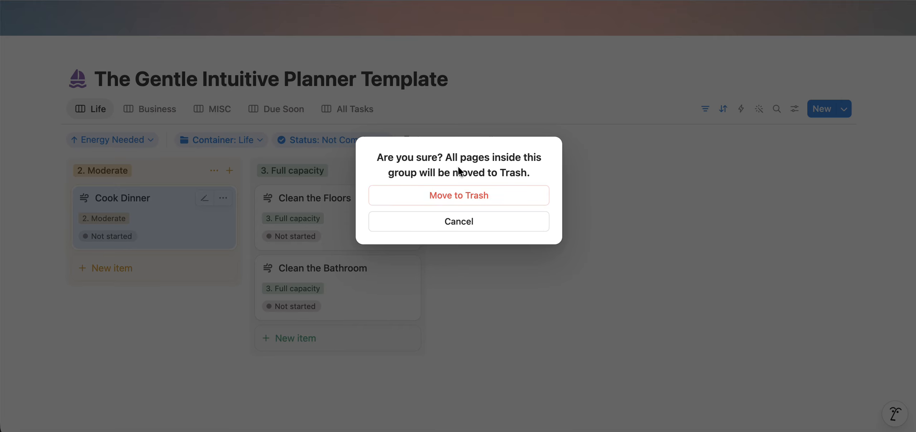
click(463, 227)
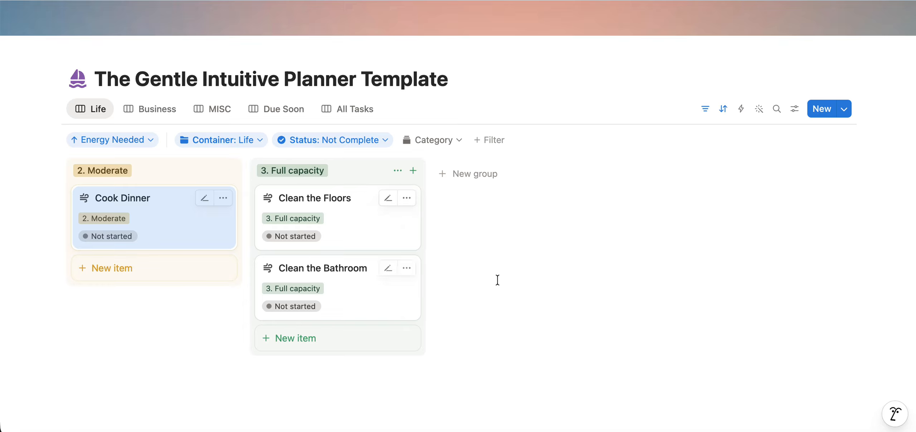
Switch to the Business view and look over its task groups.
click(154, 110)
scroll(294, 334, down, 5)
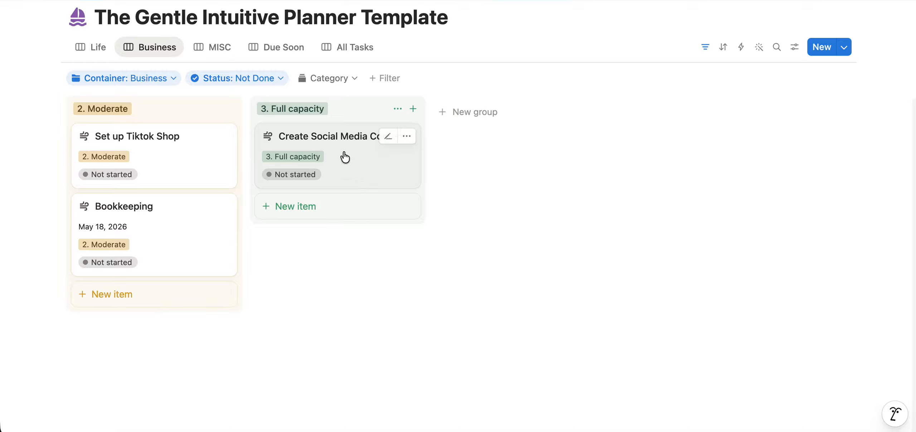